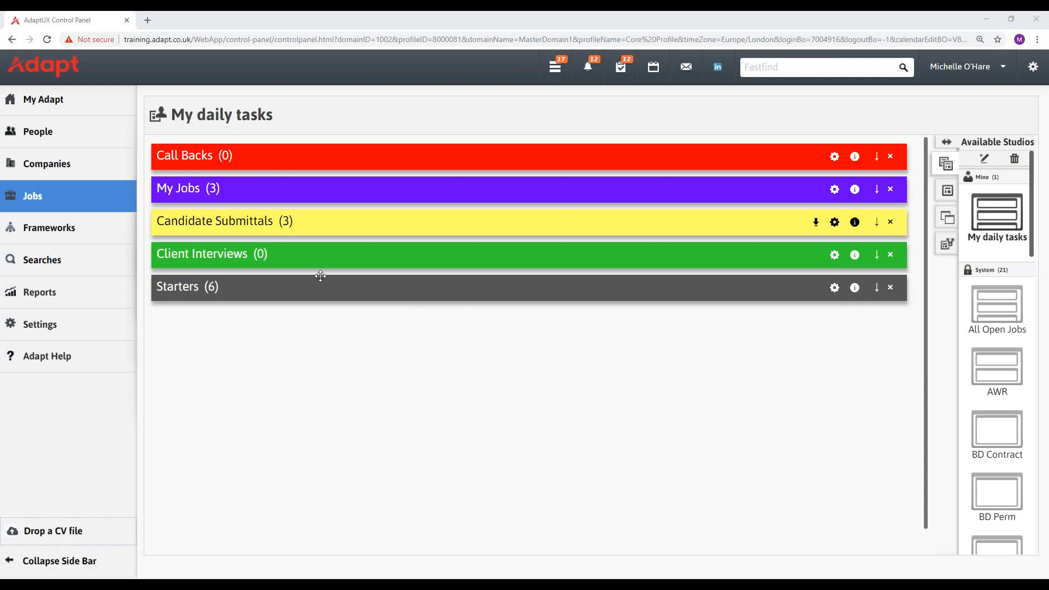
Open the Software Engineer contract job from the Jobs flyout and go to its Shortlist & CVs section.
mouse_move(121, 200)
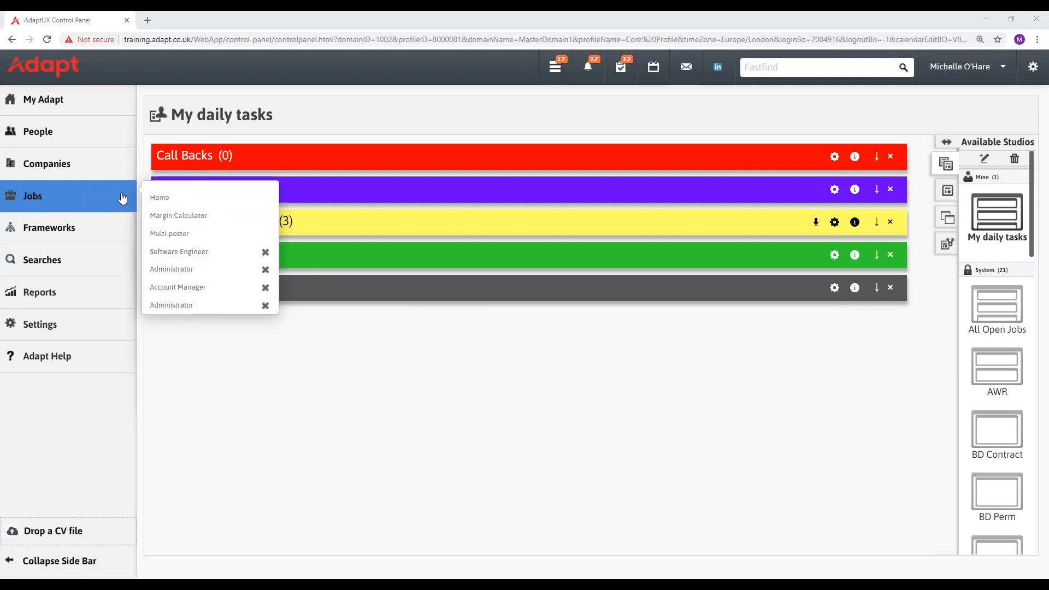
click(185, 253)
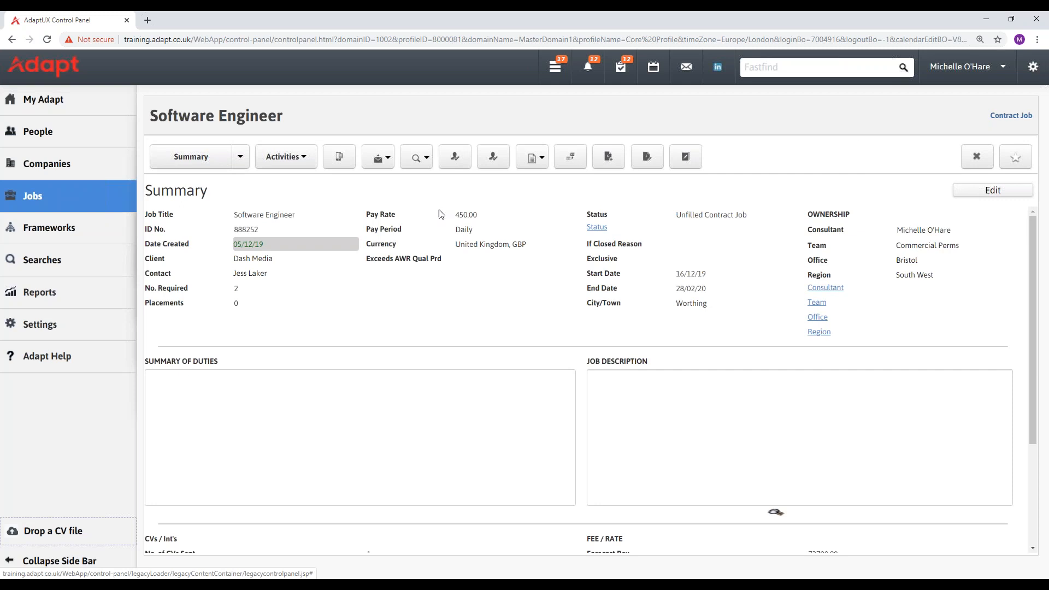
click(241, 158)
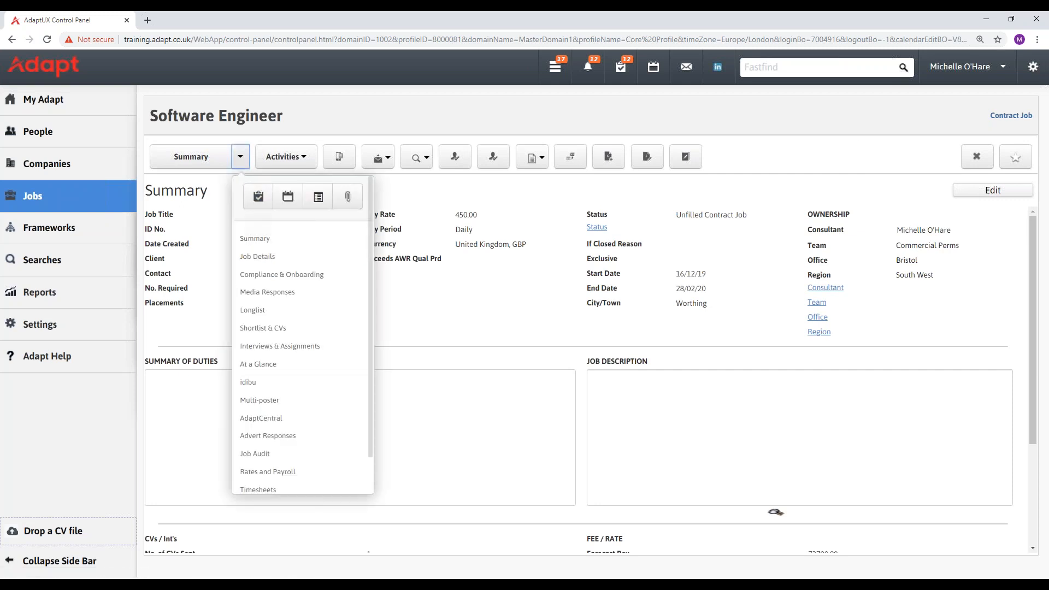
click(323, 334)
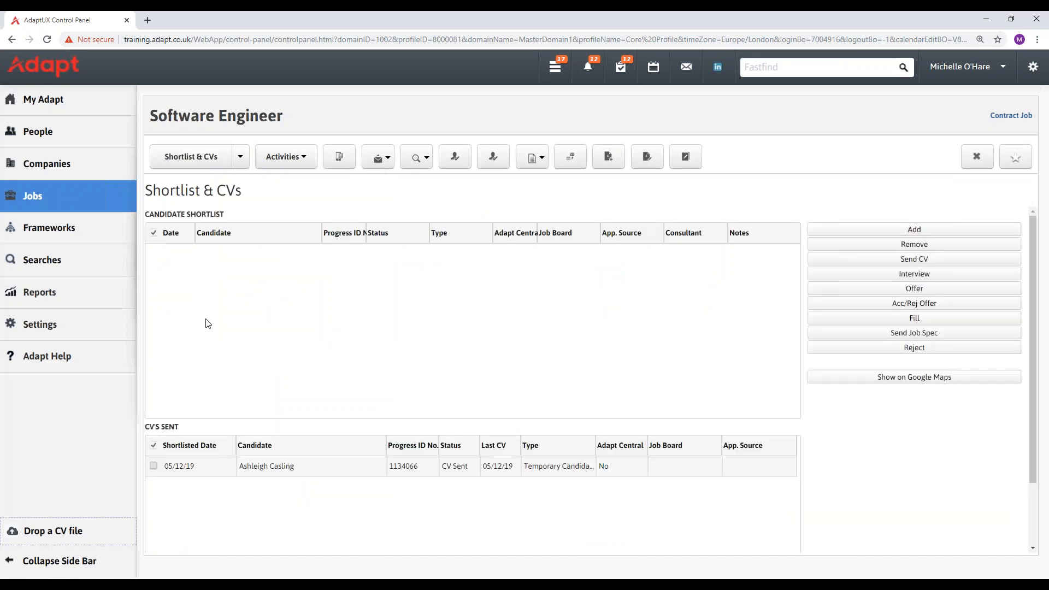
Tick the candidate listed under CV's Sent (CV Sent, 05/12/19) and reopen the job's section list.
click(154, 466)
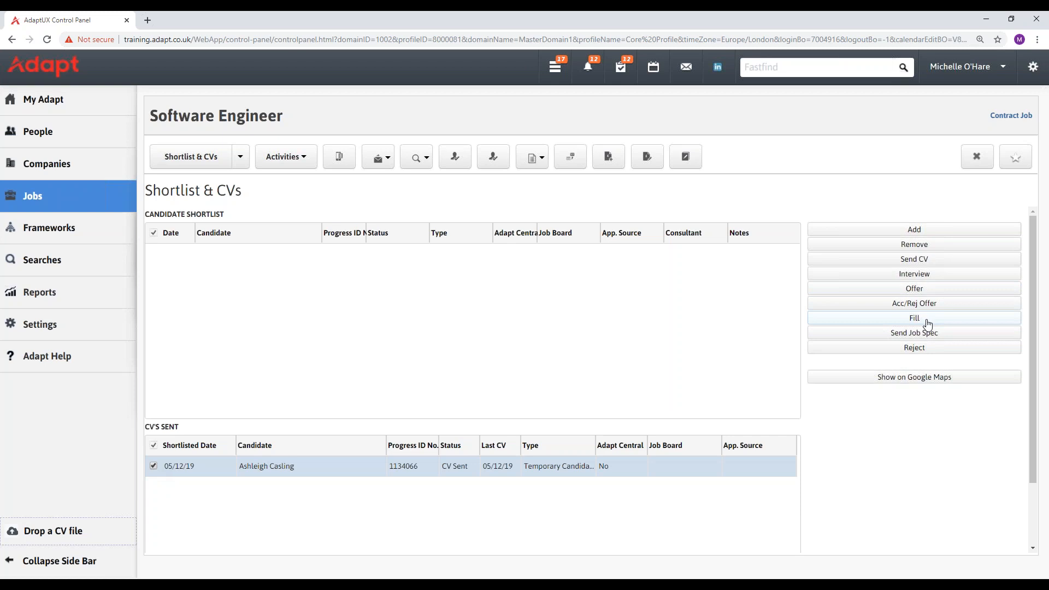
click(241, 162)
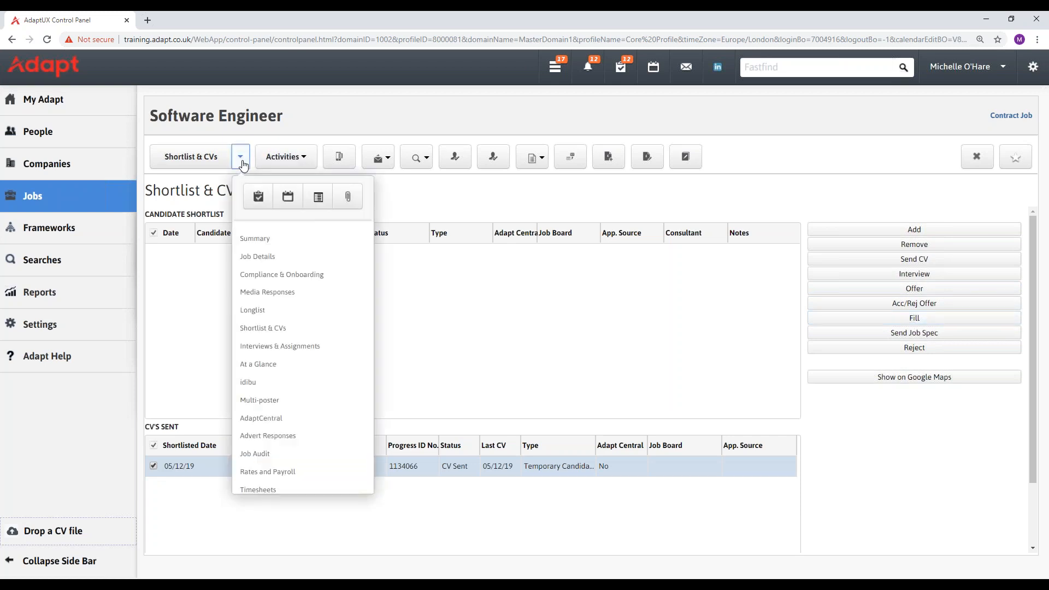
Select the interviewed candidate in Interviews & Assignments, fill the job, and dismiss the identity warning.
click(280, 347)
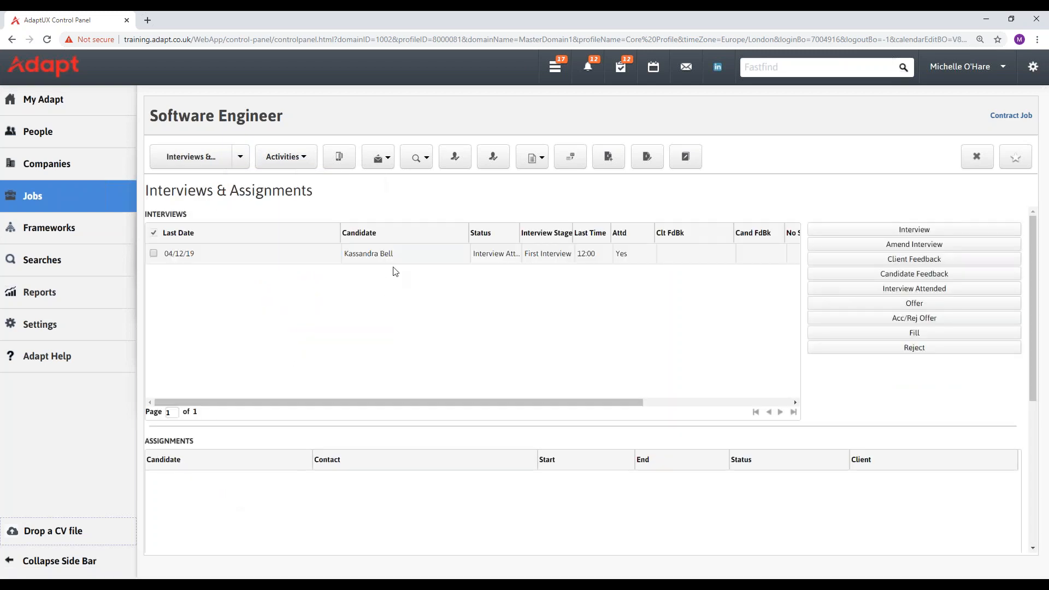
click(154, 253)
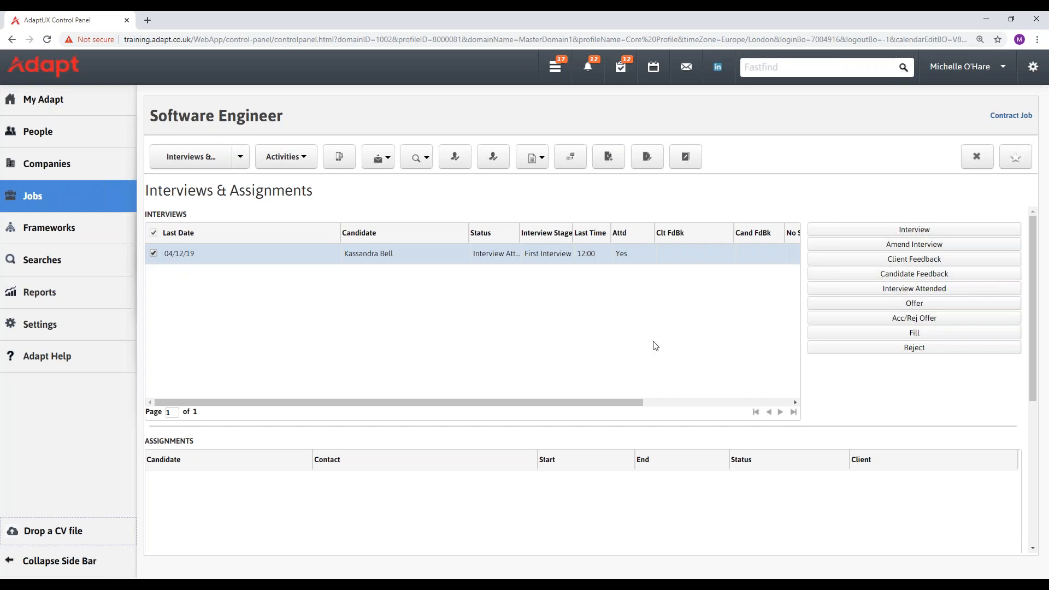
click(914, 335)
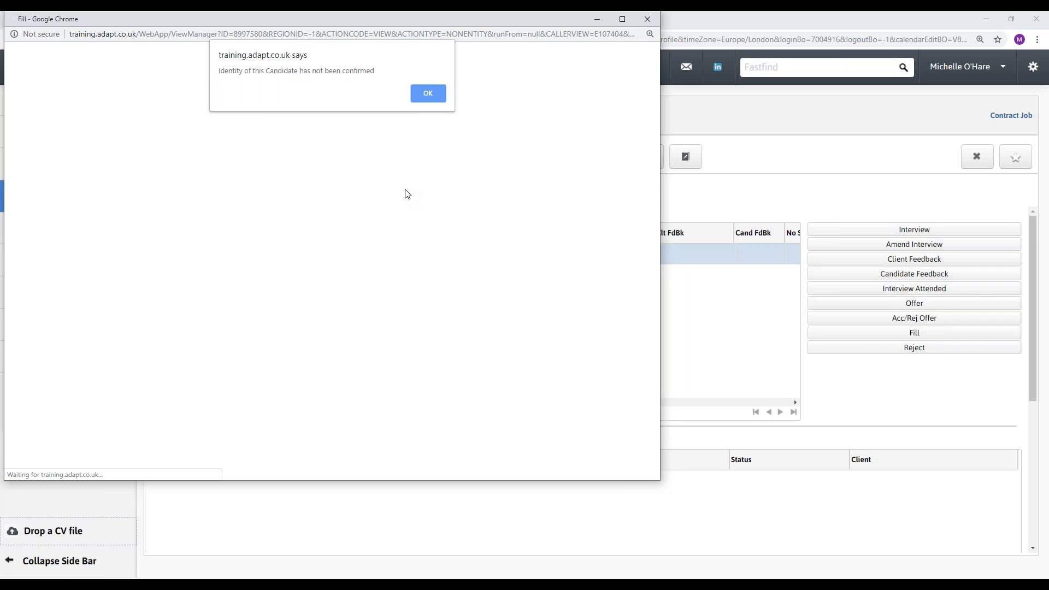
click(434, 93)
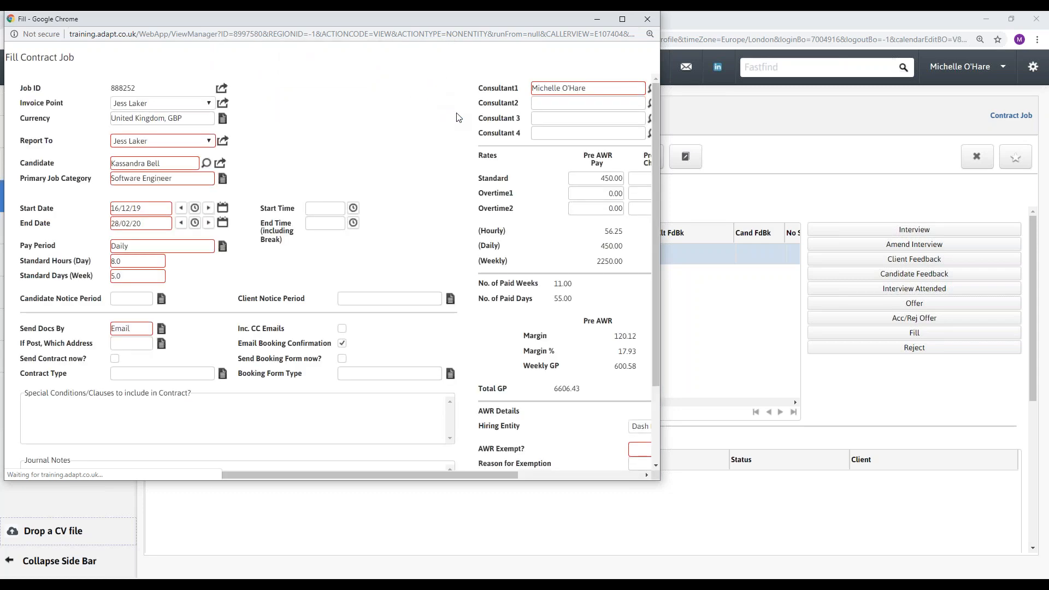
Widen the Fill Contract Job form, keep the Report To person, and set hours 9:00 to 17:00.
drag(661, 220, 837, 220)
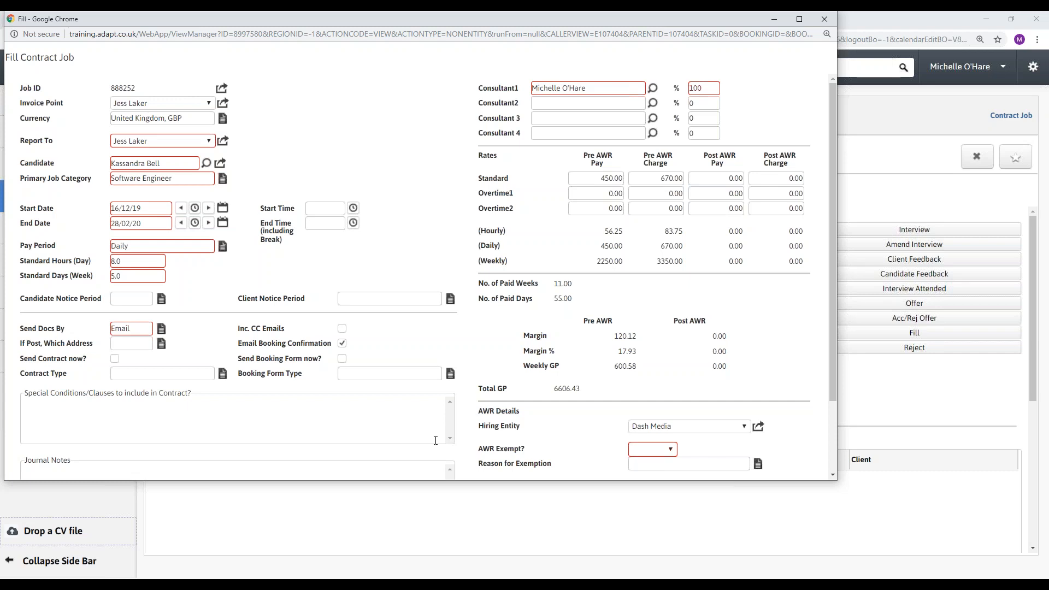
click(151, 141)
click(152, 141)
text(9)
click(319, 223)
text(17:00)
Set Send Docs By to No Docs after briefly trying Post, leaving the posting address unset.
click(161, 330)
click(472, 213)
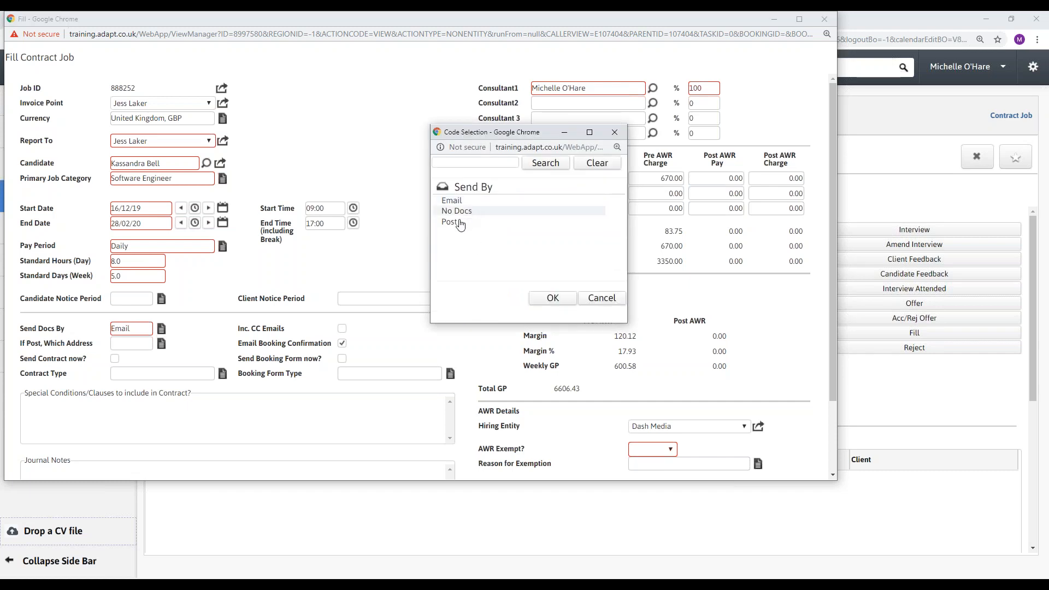
click(460, 223)
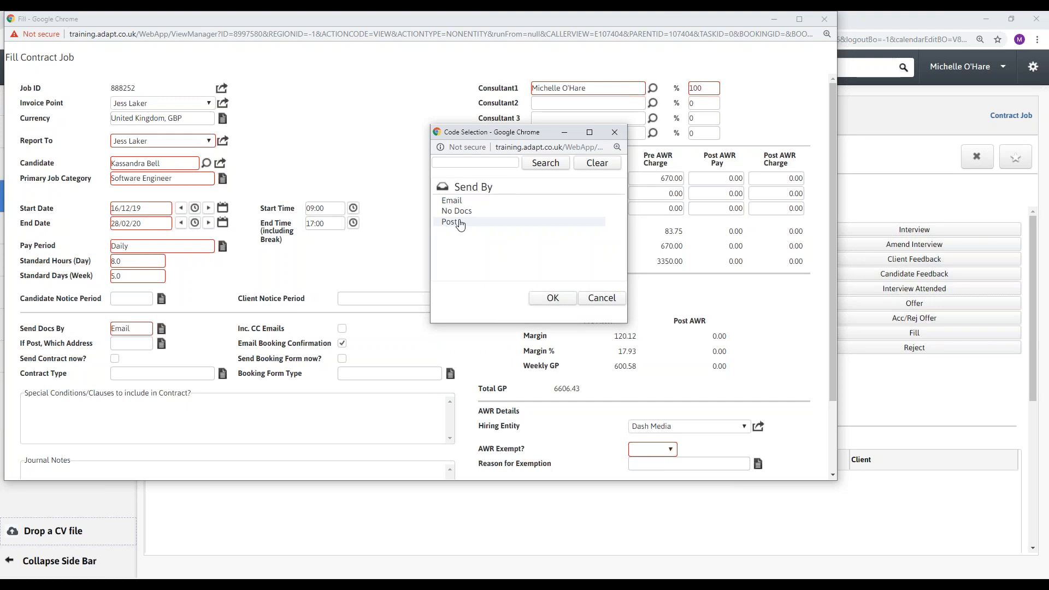
double_click(460, 223)
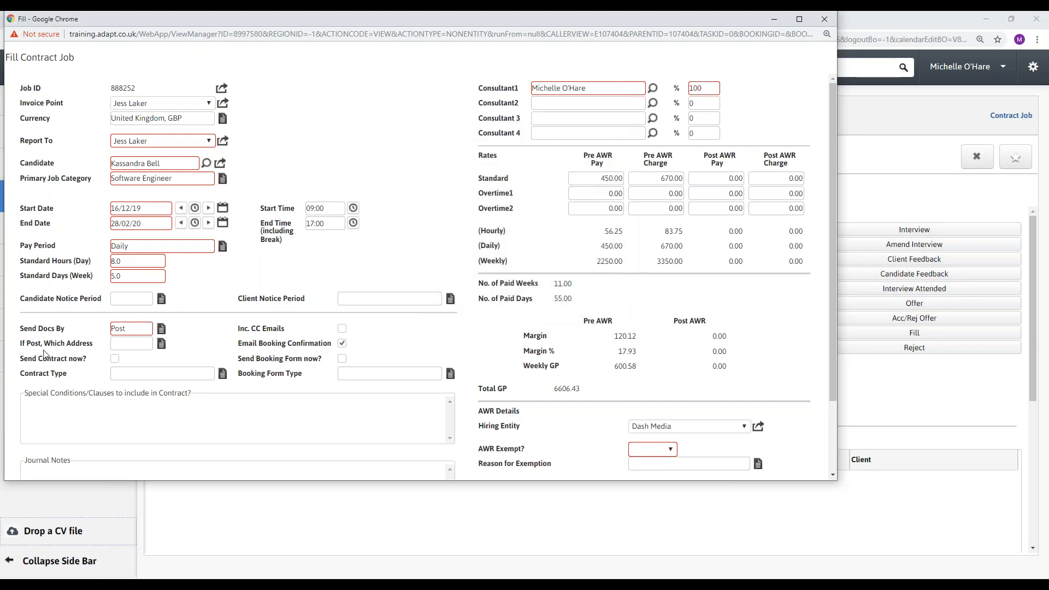
click(162, 344)
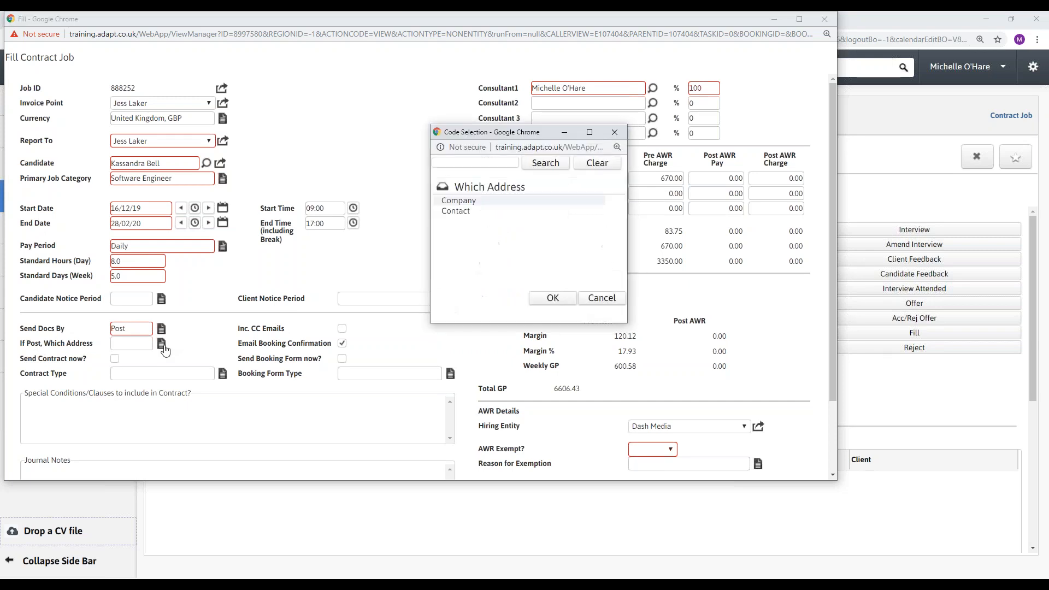
click(471, 211)
click(614, 132)
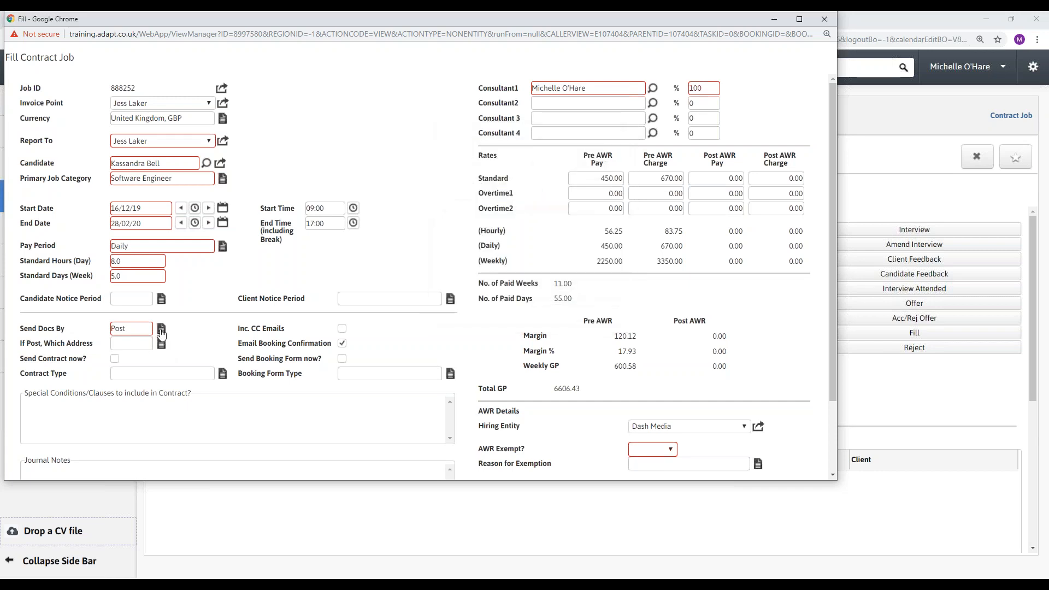
double_click(464, 212)
Leave Send Contract and Send Booking Form unticked and Contract Type empty.
click(115, 359)
click(115, 360)
click(222, 374)
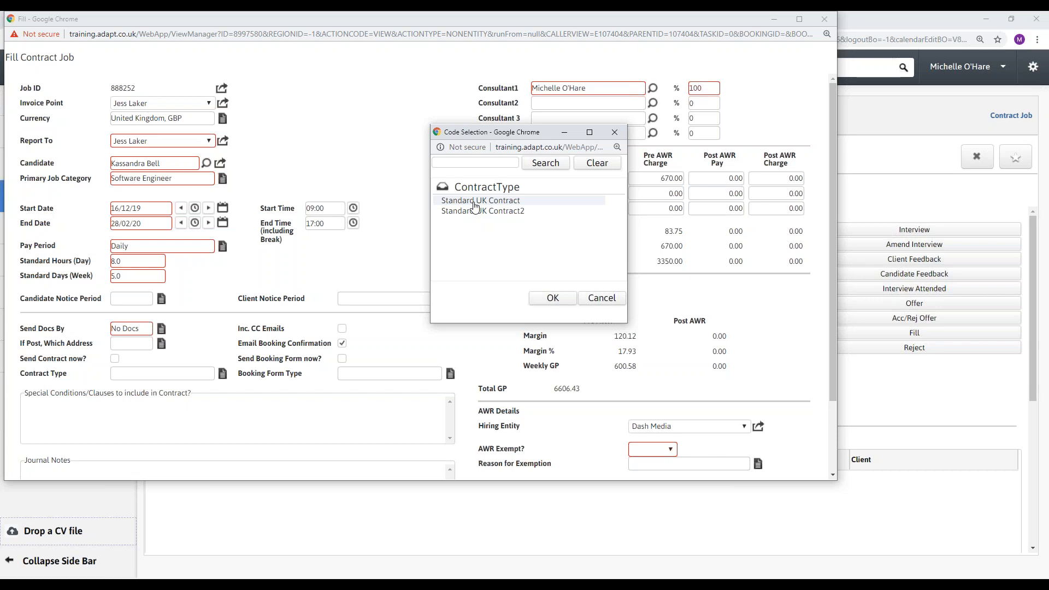
click(614, 132)
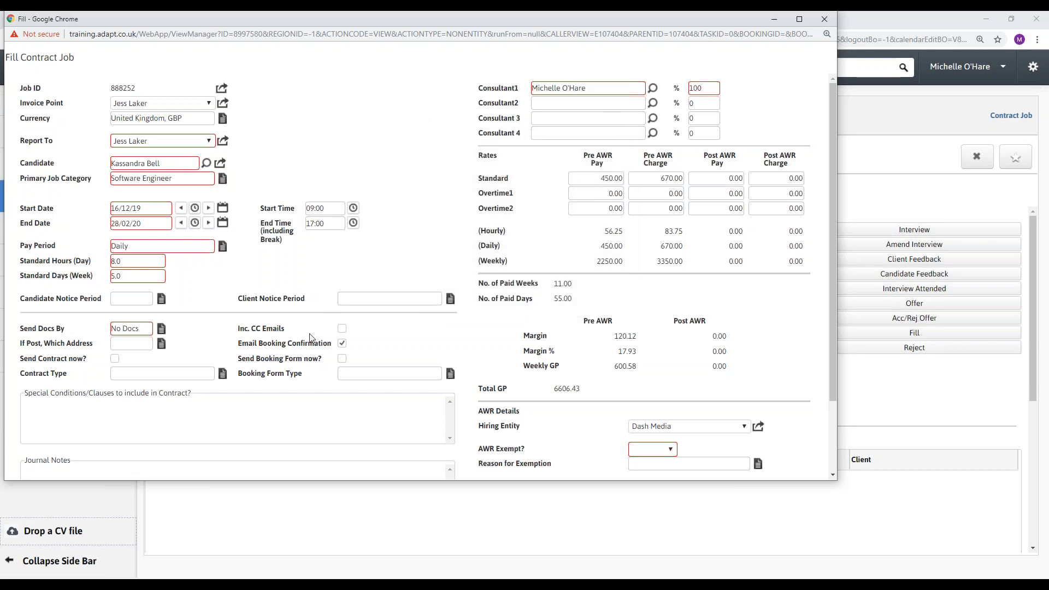
click(344, 360)
click(345, 361)
drag(837, 227, 892, 225)
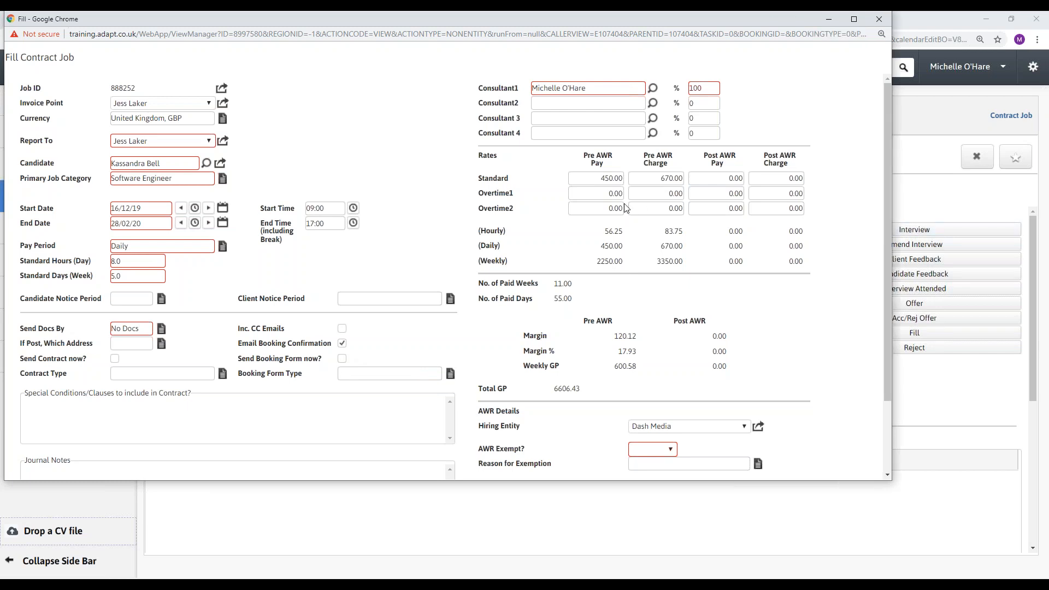
click(582, 178)
click(656, 174)
click(562, 103)
click(707, 88)
click(706, 103)
scroll(569, 249, down, 3)
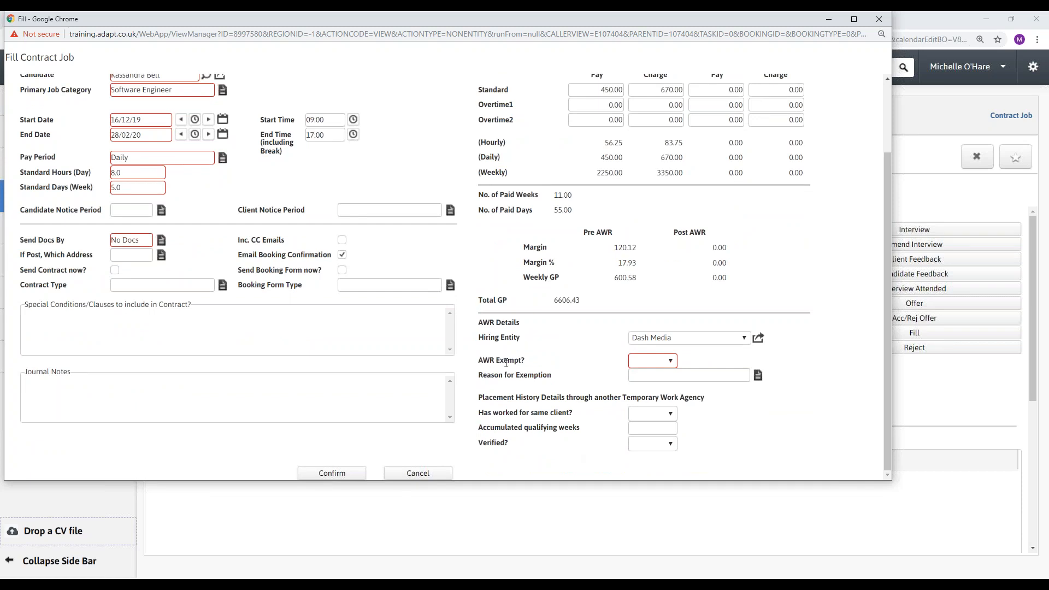
Set AWR Exempt? to Yes with reason Genuinely Self Employed.
click(653, 361)
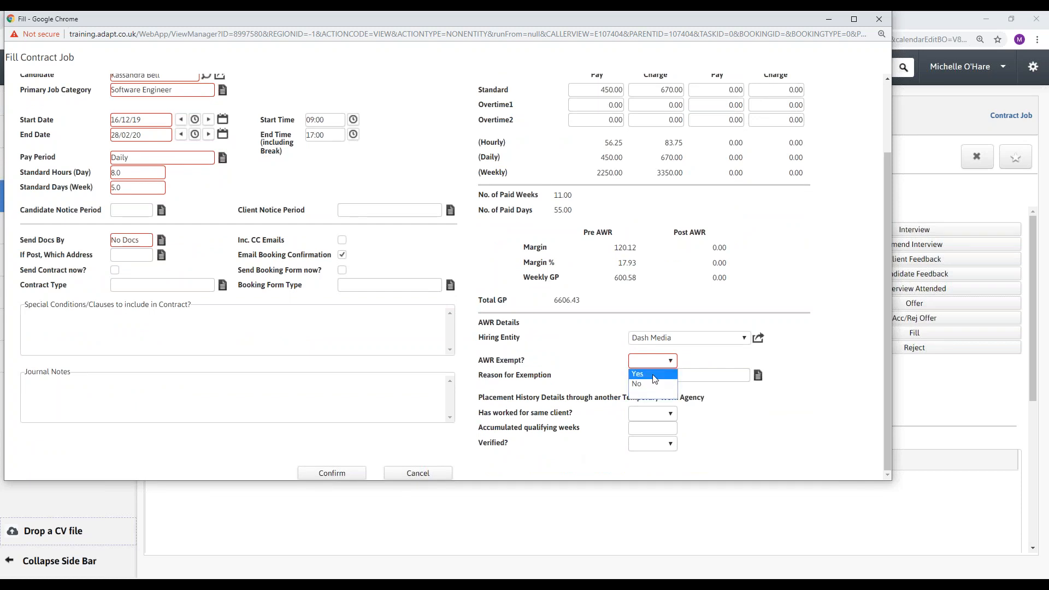
click(655, 377)
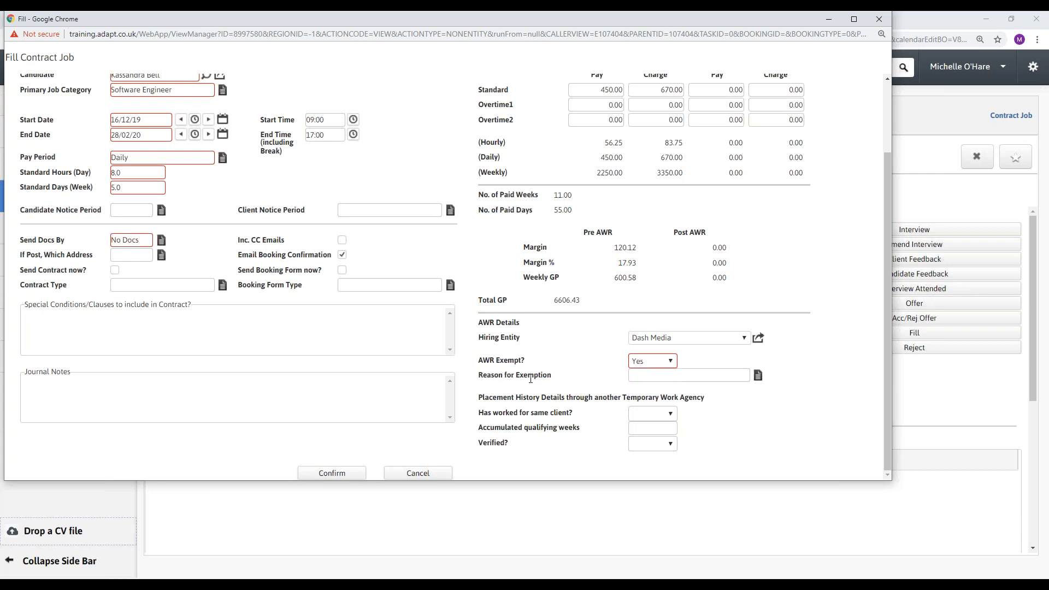
click(758, 375)
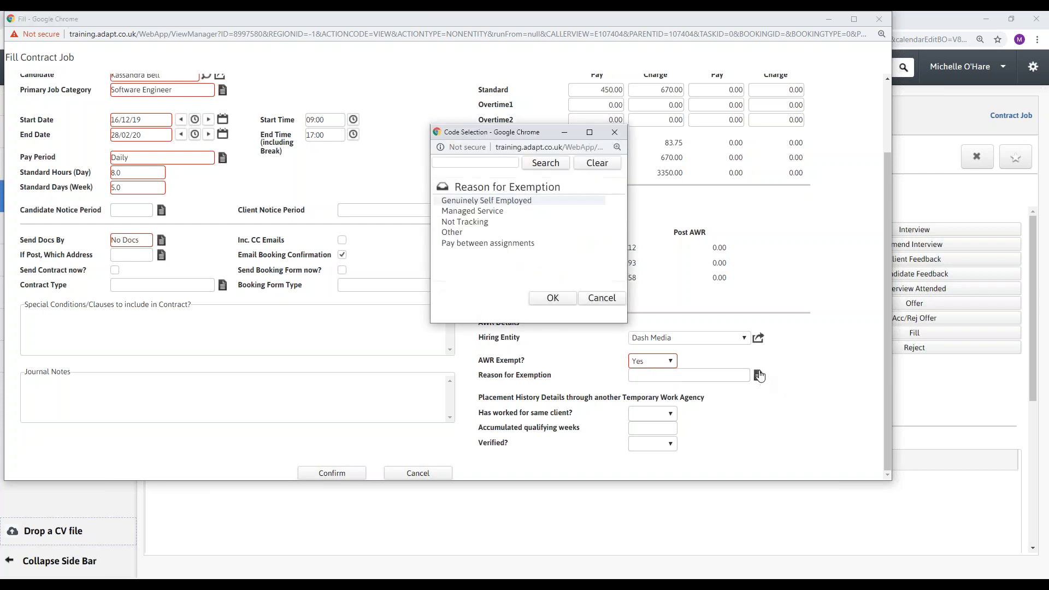
double_click(534, 203)
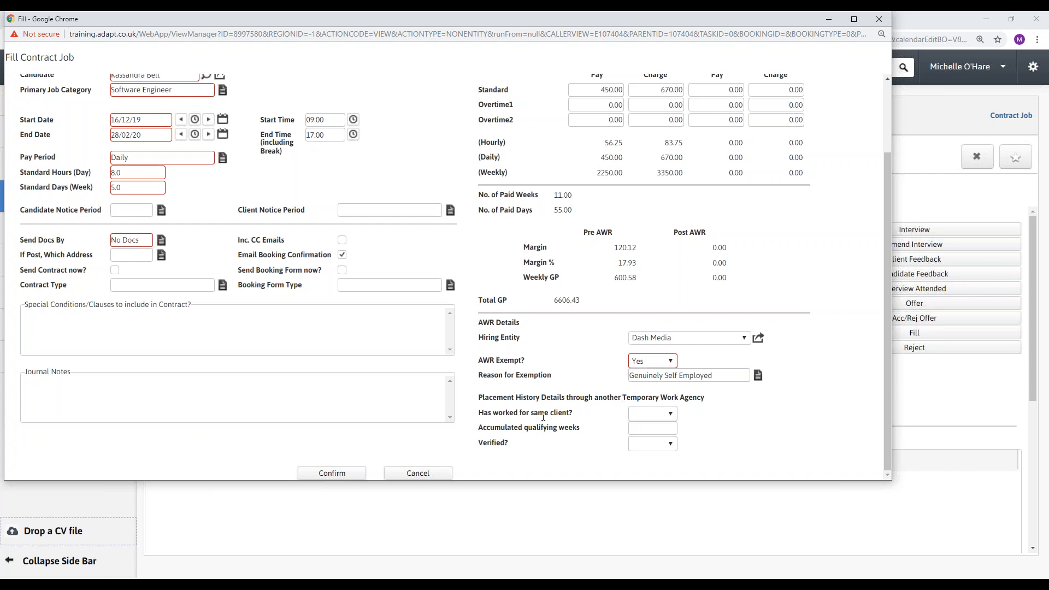
Leave the same-client history and verification questions blank and confirm the contract fill.
click(650, 416)
click(650, 416)
click(653, 447)
click(653, 448)
scroll(610, 382, up, 3)
scroll(581, 384, down, 2)
click(350, 472)
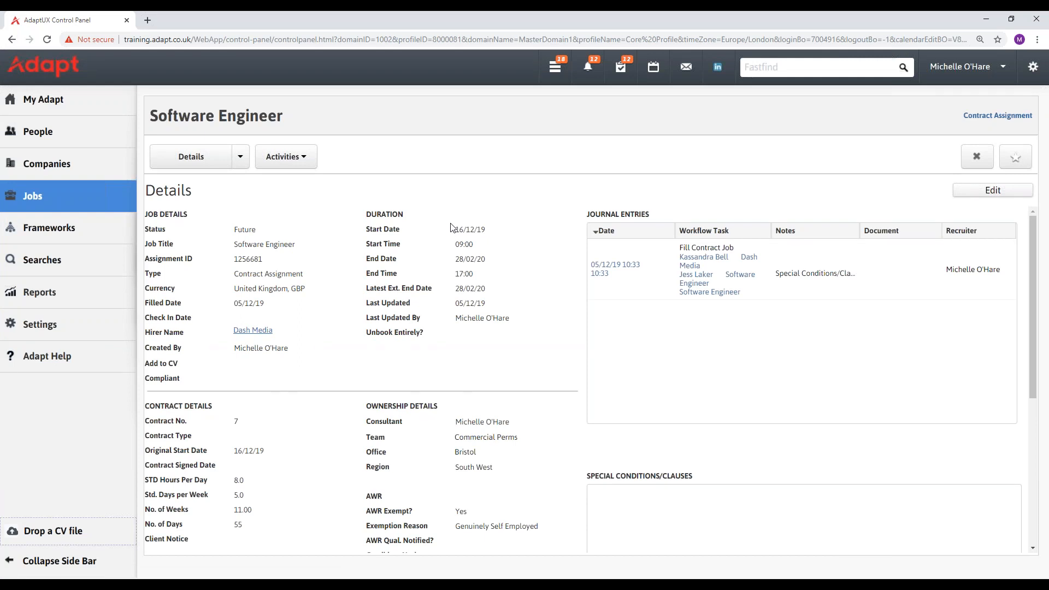
Review the new assignment's details, then go back to the job's Interviews & Assignments page.
scroll(405, 262, down, 2)
scroll(307, 407, down, 3)
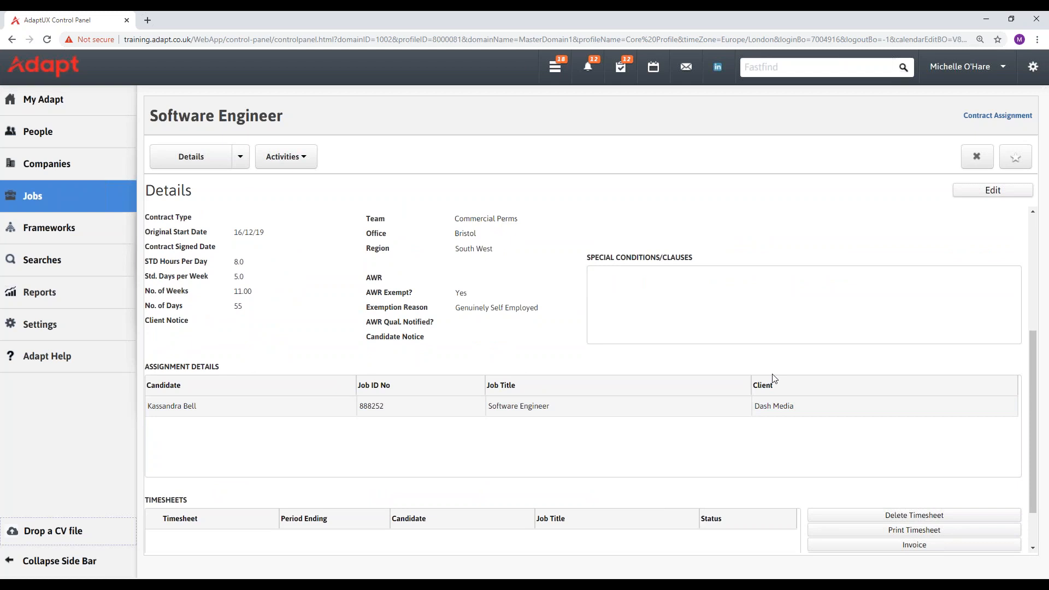
scroll(599, 363, up, 5)
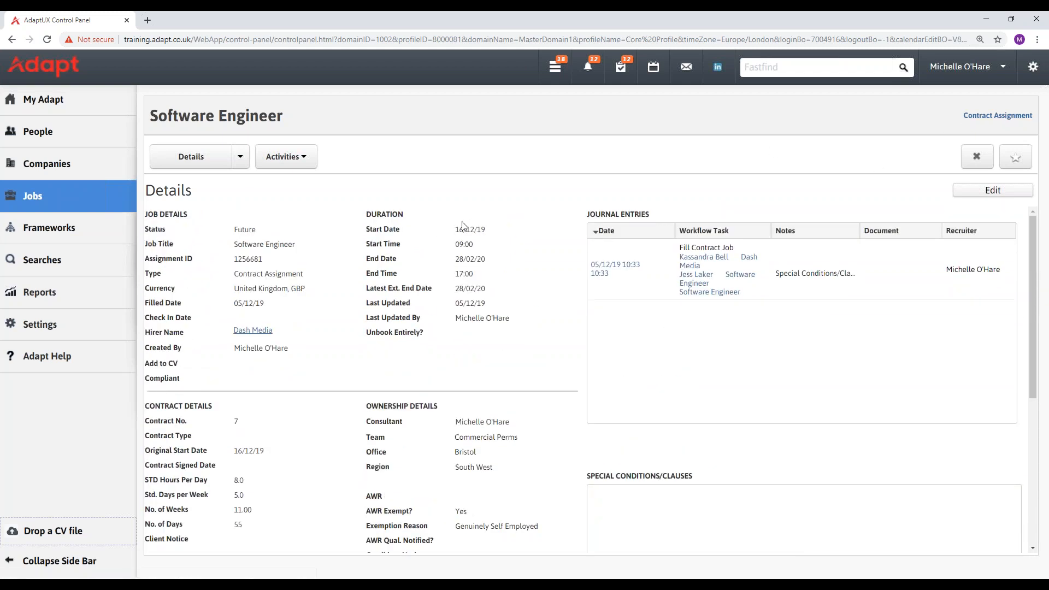
click(312, 163)
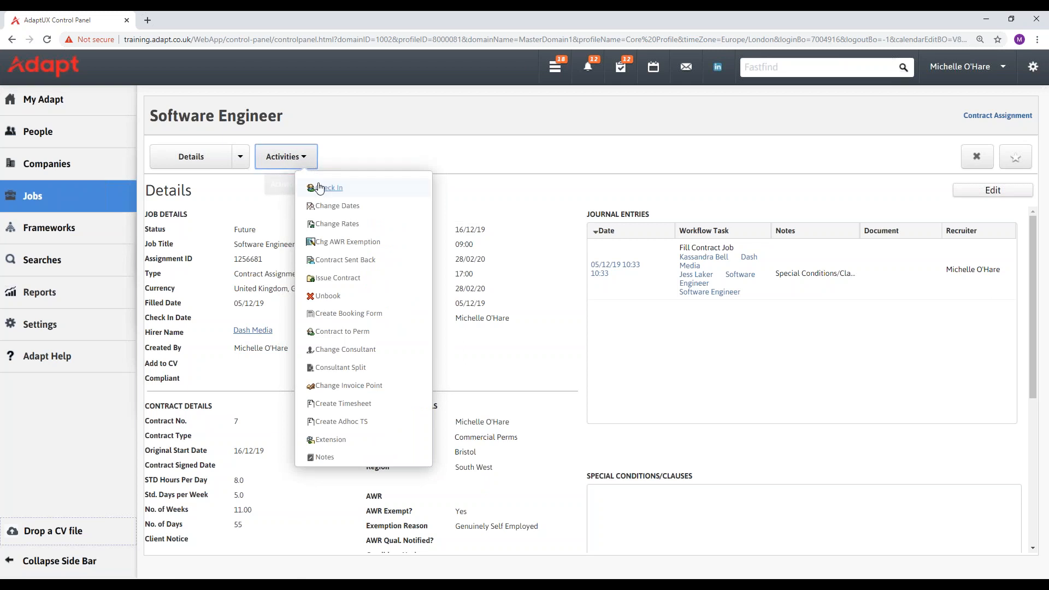
click(354, 162)
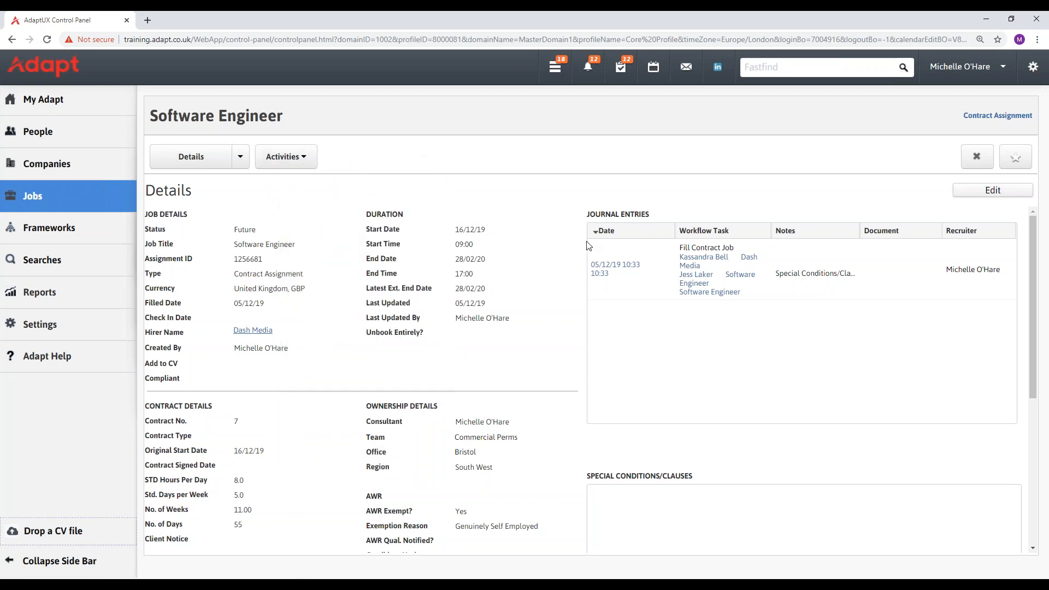
click(12, 39)
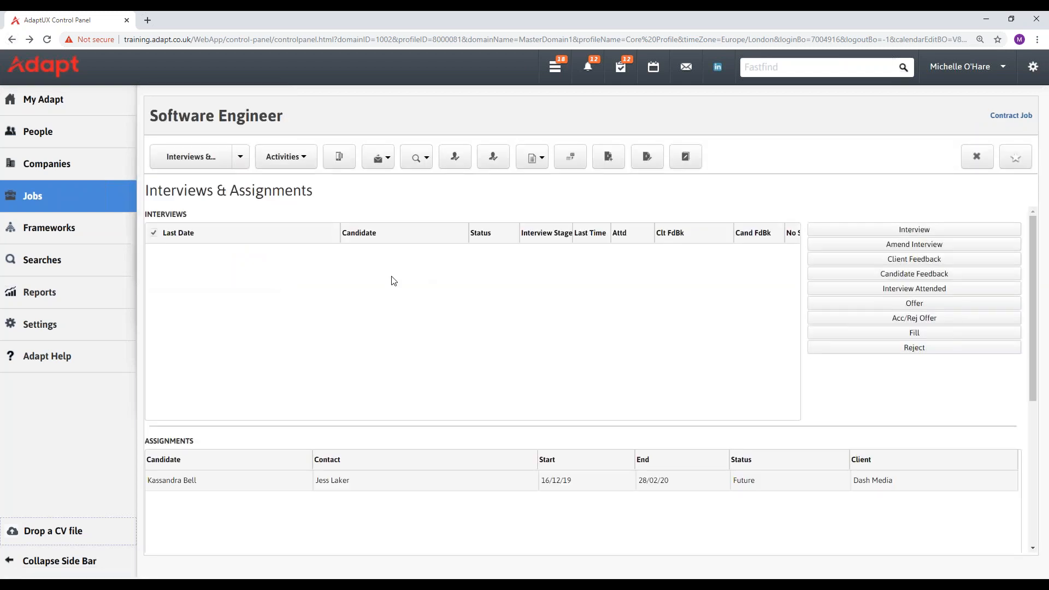
scroll(328, 287, down, 1)
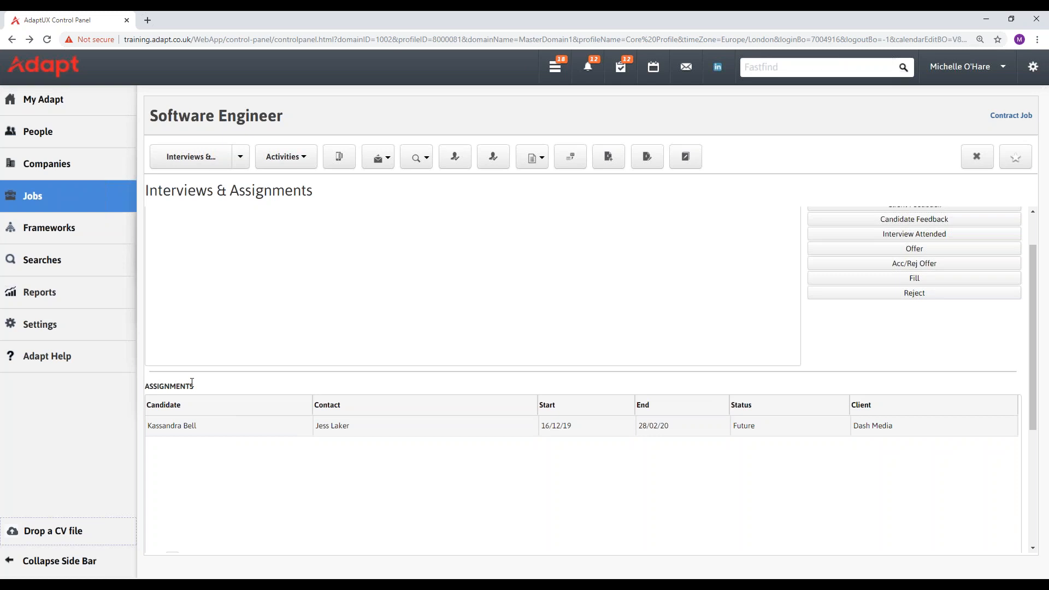
scroll(192, 377, up, 1)
scroll(216, 380, down, 3)
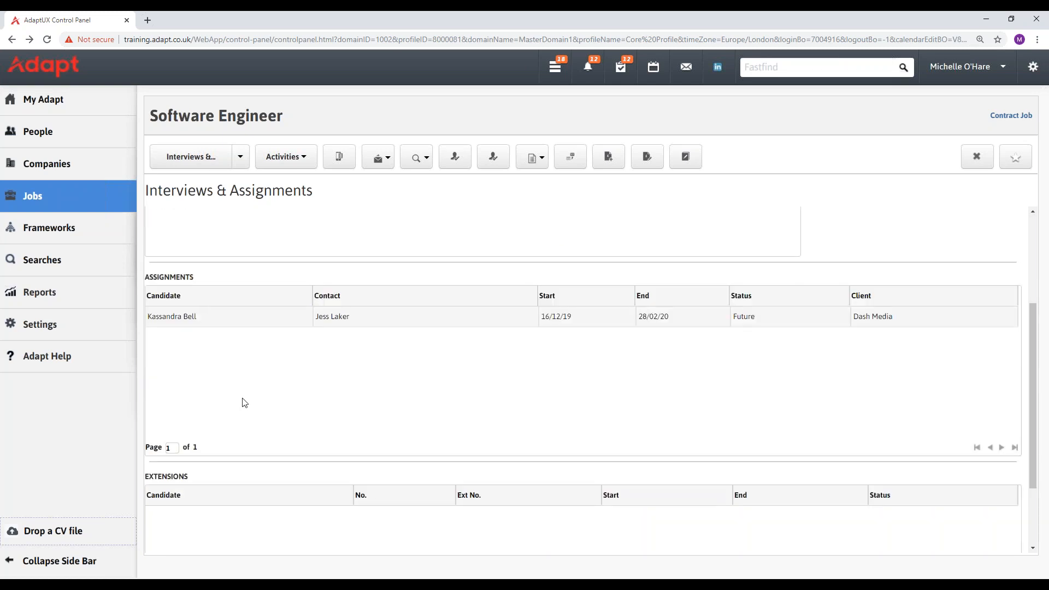
scroll(243, 402, up, 2)
scroll(247, 396, up, 1)
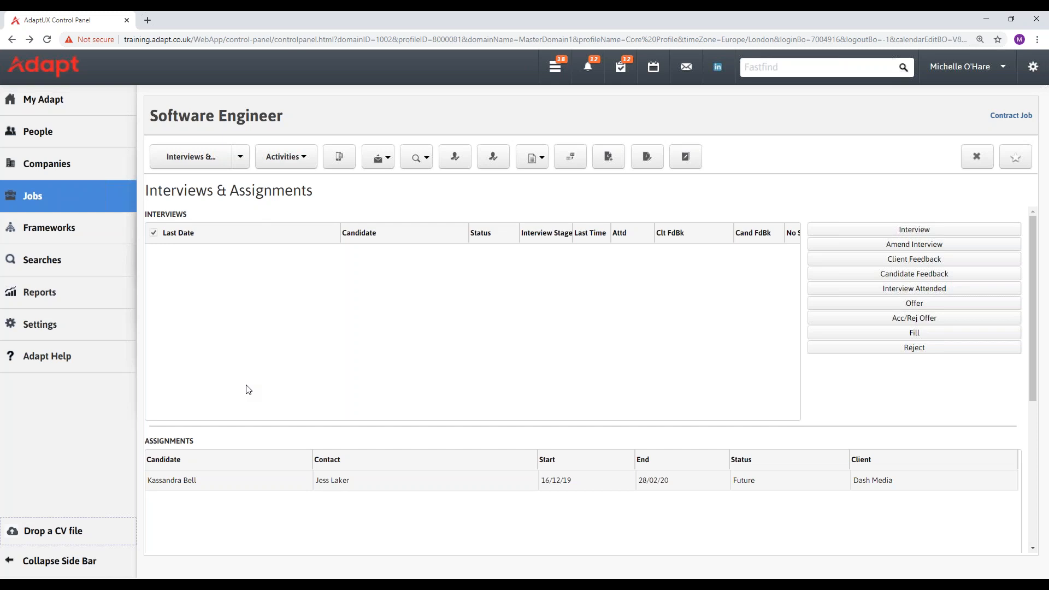
mouse_move(121, 102)
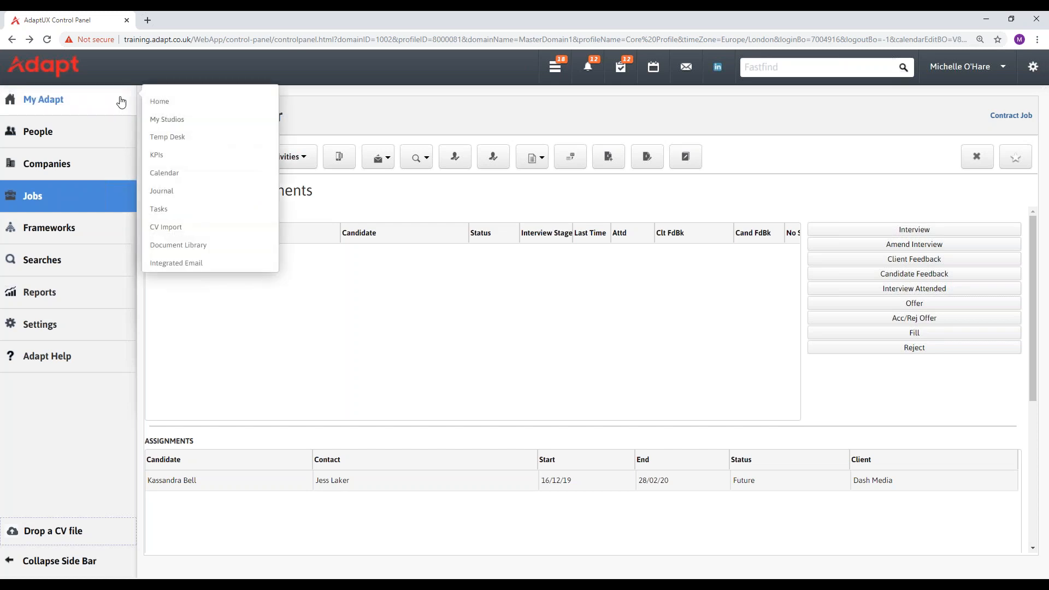
Open My Studios daily tasks, expand Candidate Submittals, and open actions for the Dash Media Software Engineer row.
click(181, 119)
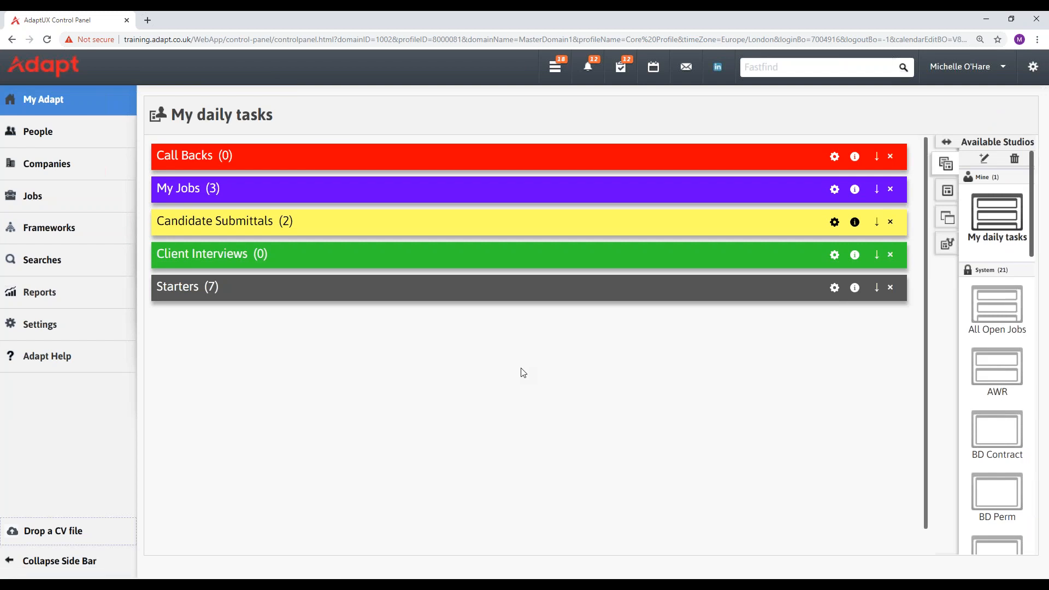
click(877, 223)
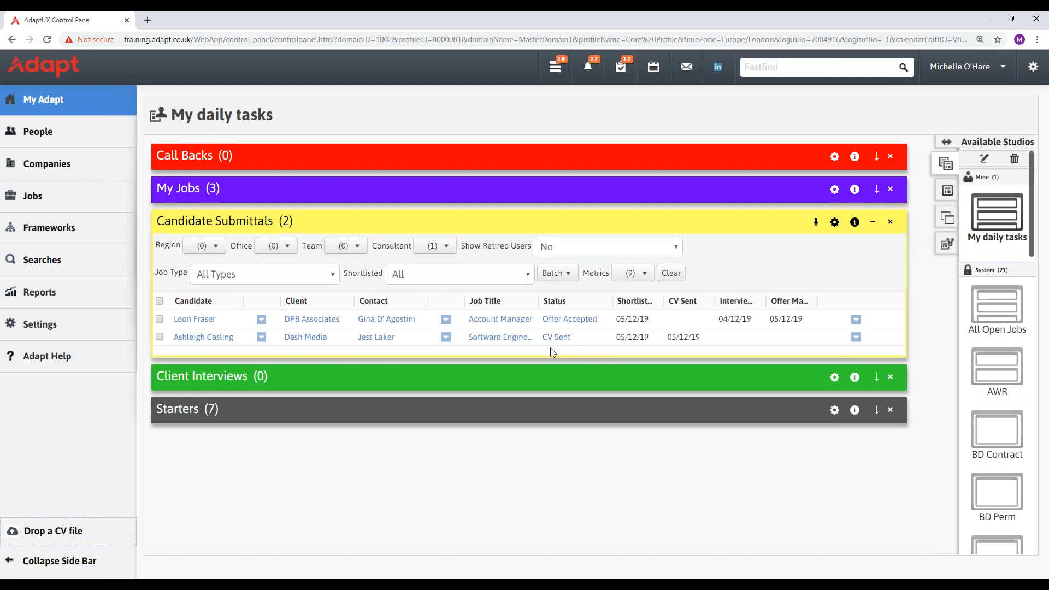
click(856, 337)
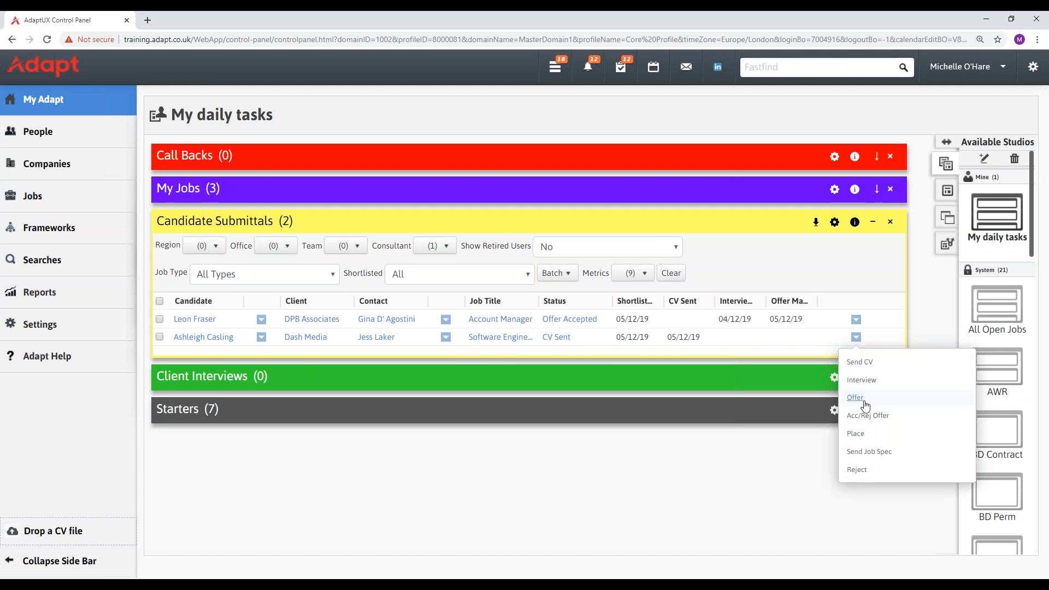
click(856, 433)
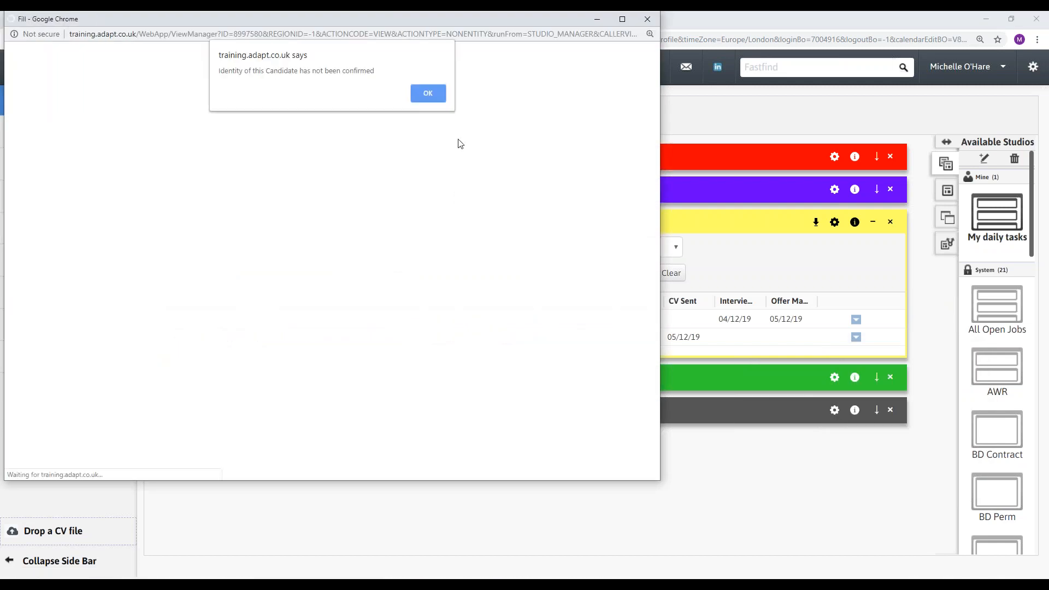
click(438, 96)
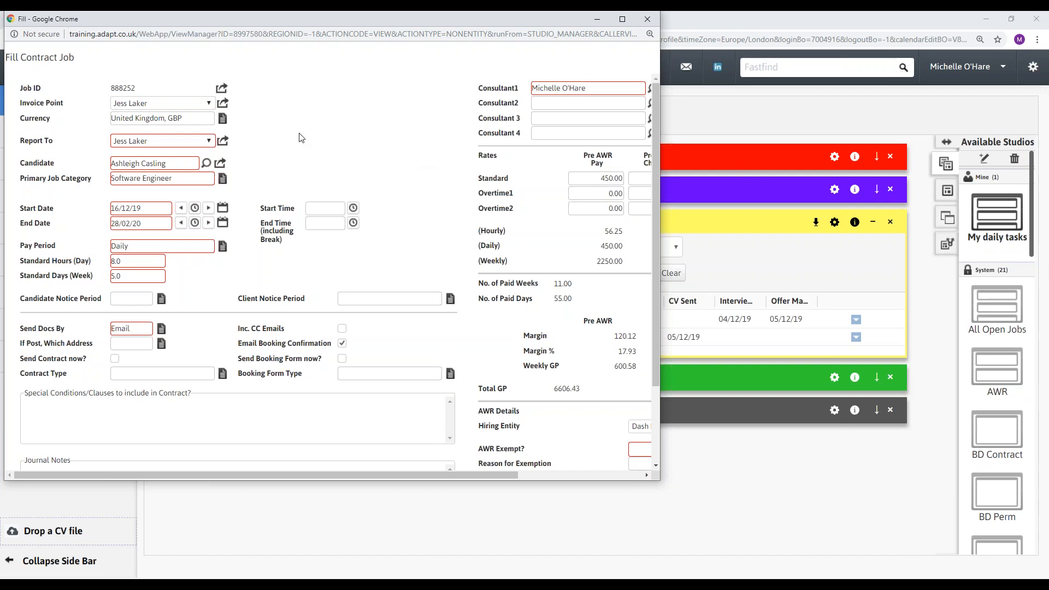
click(648, 19)
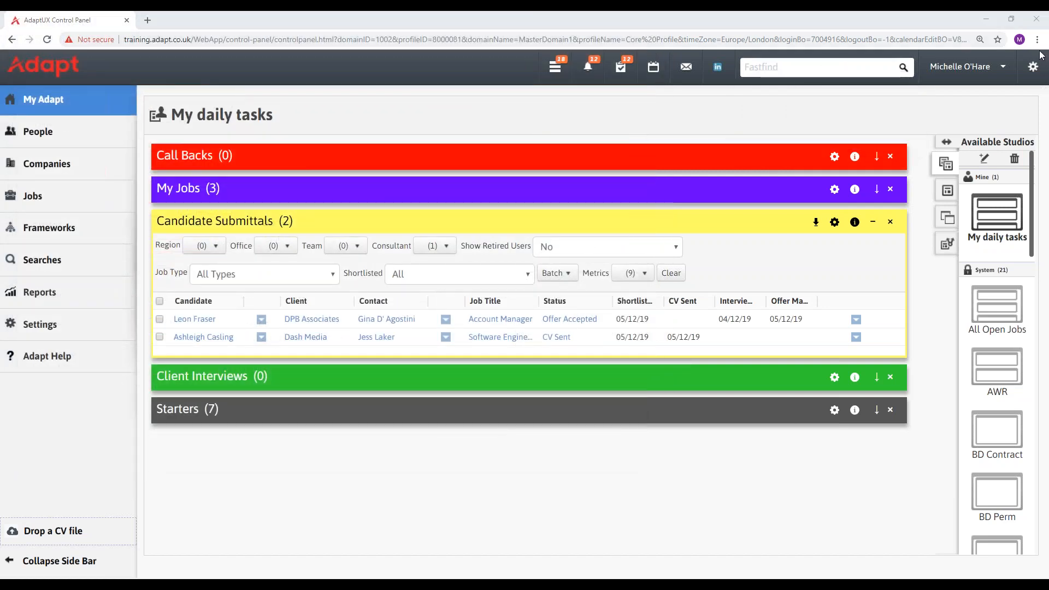